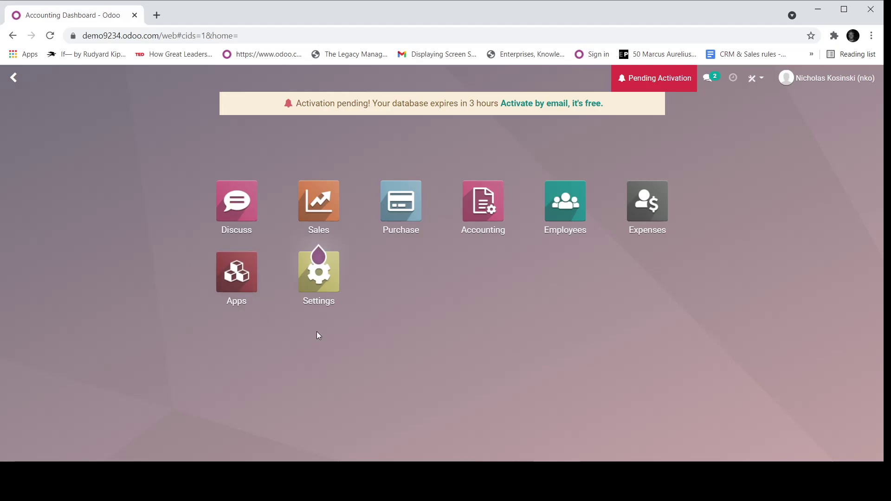
Step: Open the Expenses app and return to the empty My Expenses to Report list
{"action": "left_click", "coordinate": [651, 222]}
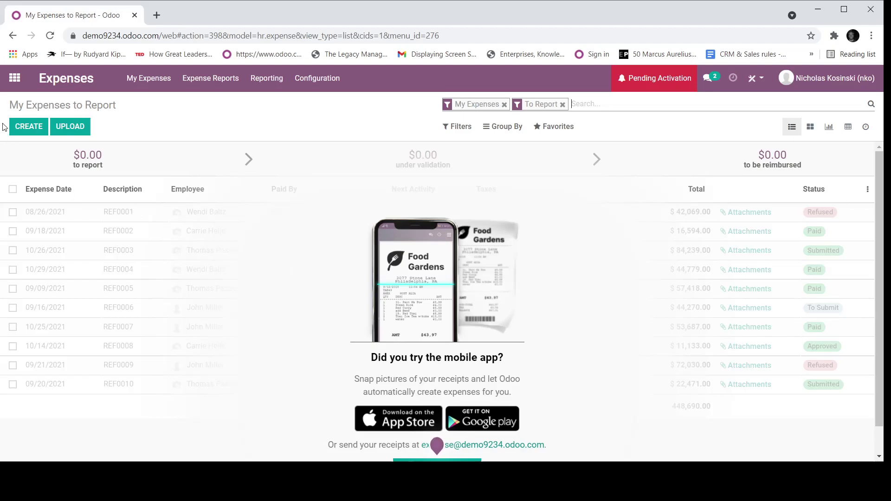
{"action": "left_click", "coordinate": [40, 133]}
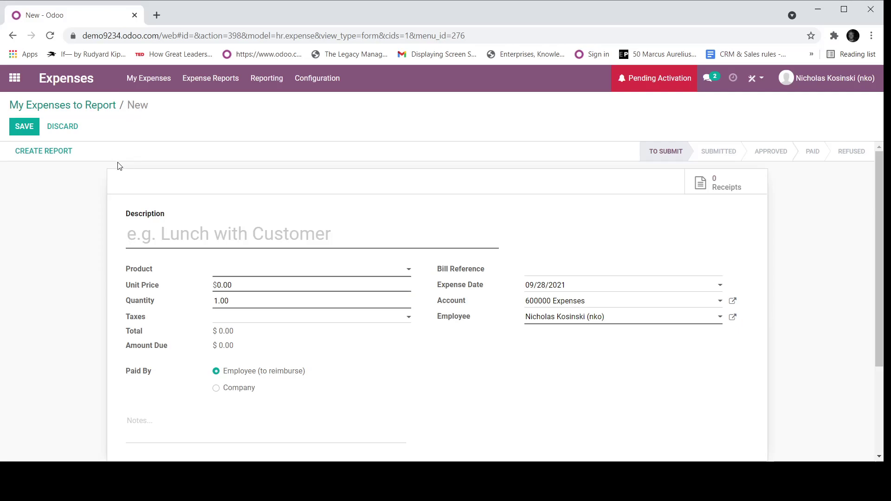
{"action": "left_click", "coordinate": [88, 107]}
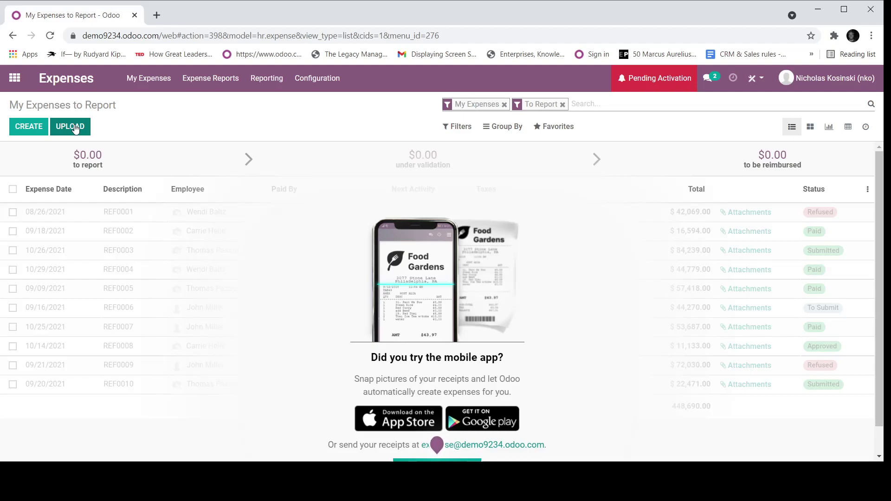
{"action": "scroll", "coordinate": [605, 410], "scroll_direction": "down", "scroll_amount": 1}
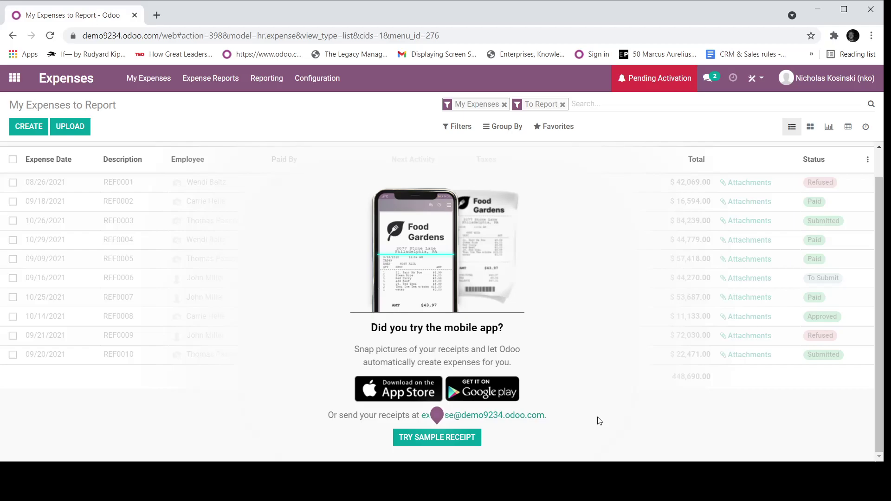
{"action": "mouse_move", "coordinate": [556, 423]}
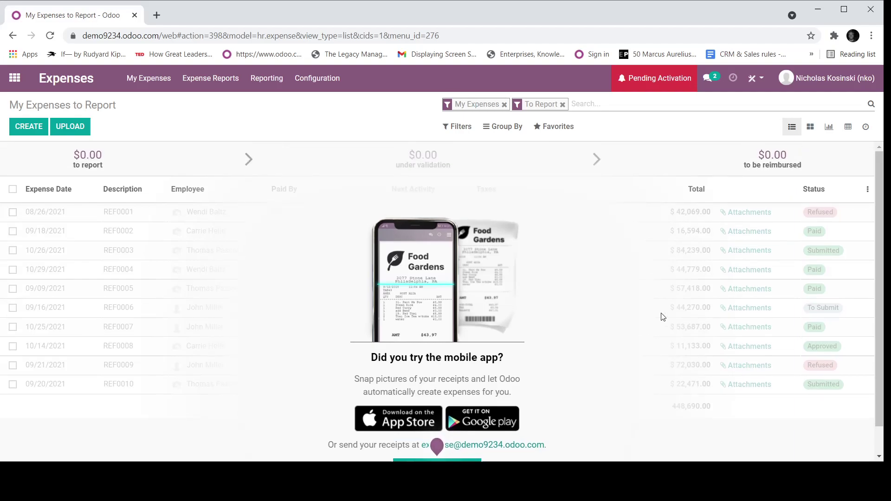
Step: Create a new expense with the description 'Lunch' and the product Expenses
{"action": "left_click", "coordinate": [28, 128]}
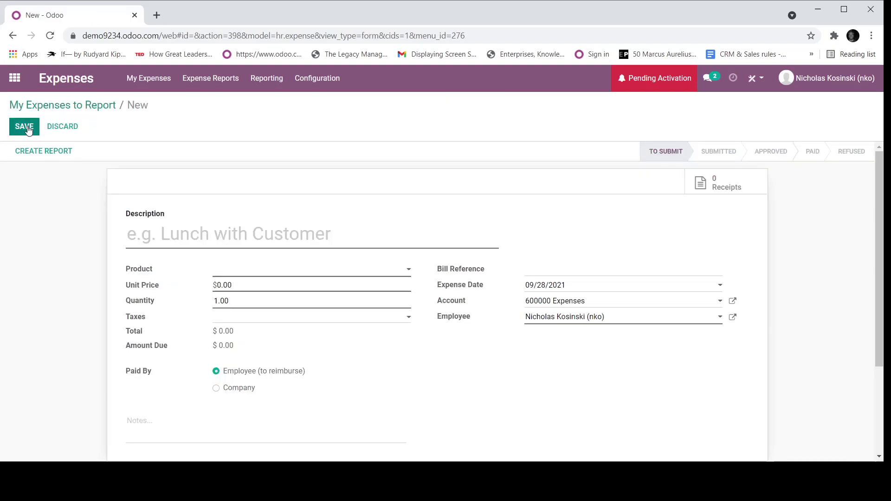
{"action": "type", "text": "Lunch"}
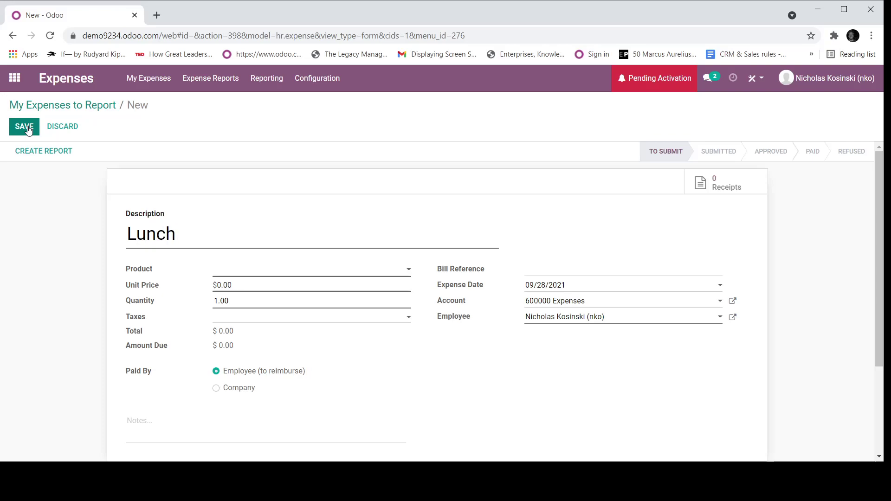
{"action": "left_click", "coordinate": [248, 274]}
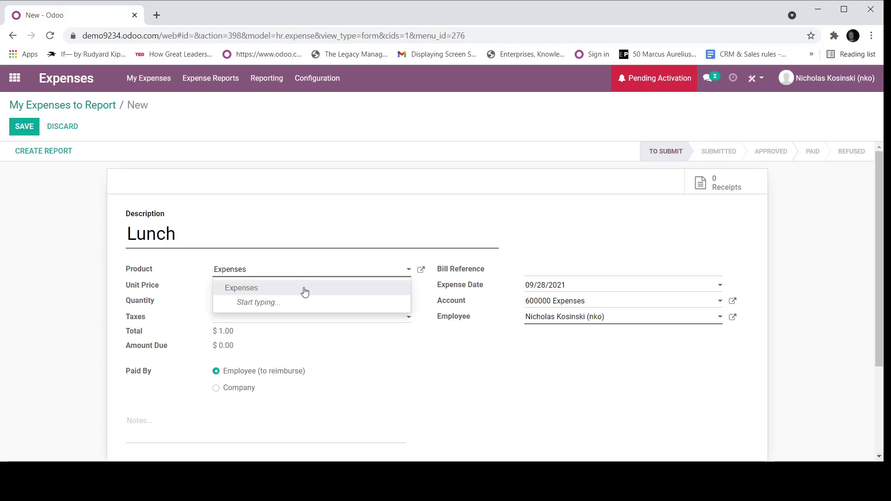
{"action": "left_click", "coordinate": [278, 289]}
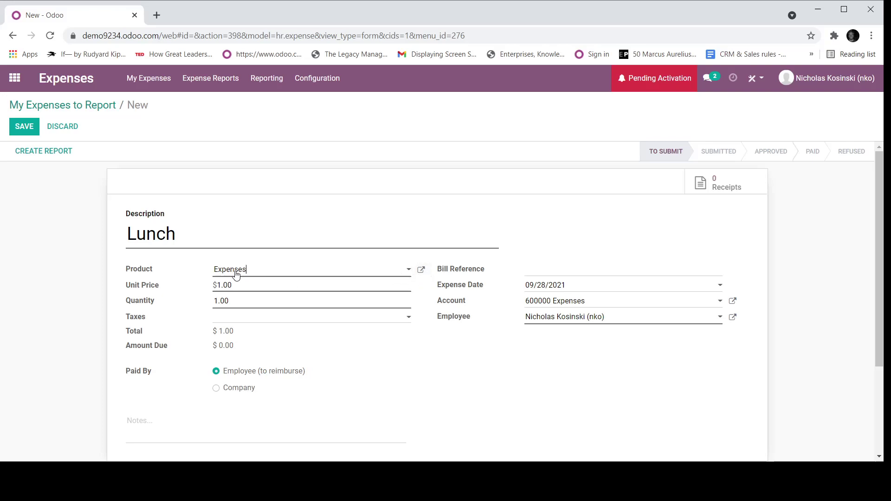
Step: Review the Expenses product's accounting fields and confirm its category posts to 600000 Expenses
{"action": "left_click", "coordinate": [418, 270]}
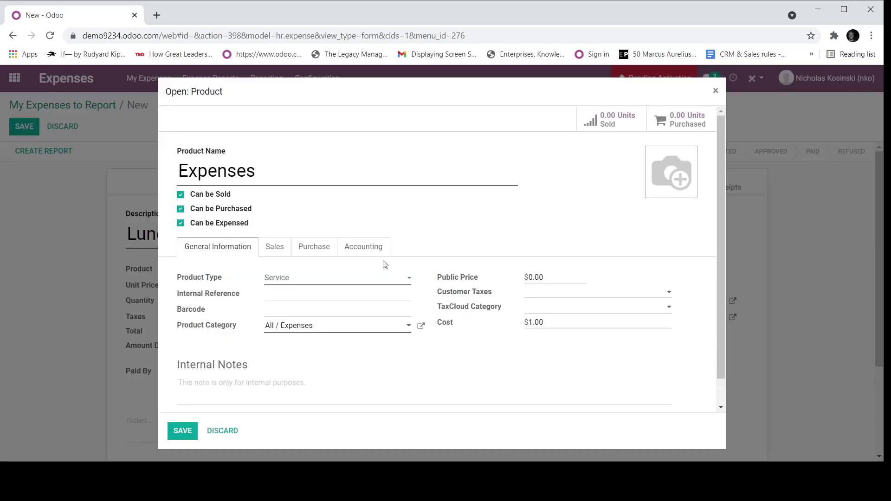
{"action": "left_click", "coordinate": [366, 253]}
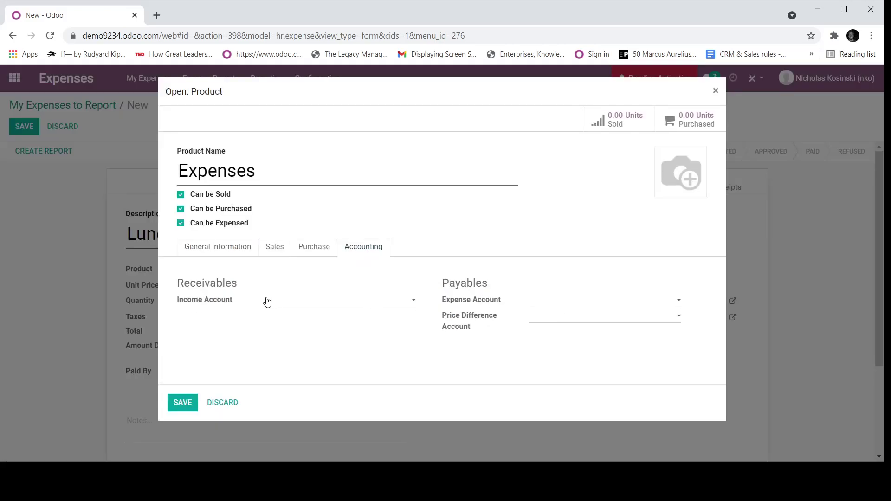
{"action": "left_click", "coordinate": [209, 251]}
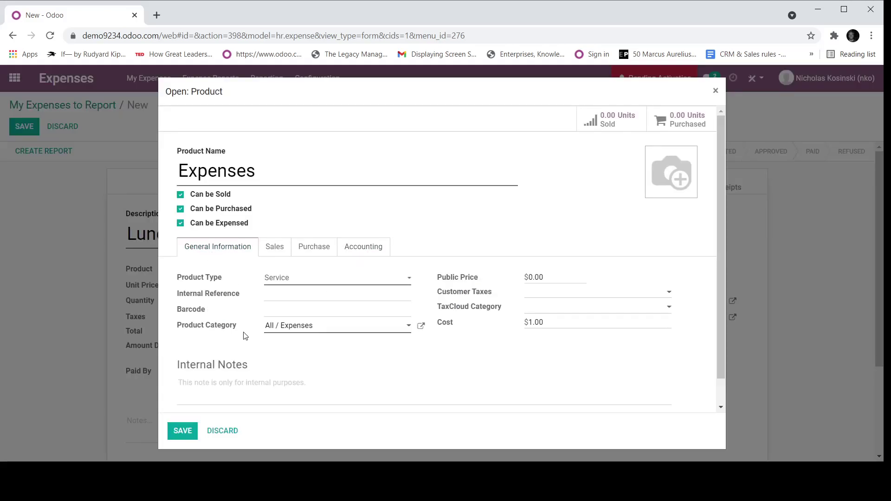
{"action": "left_click", "coordinate": [421, 326]}
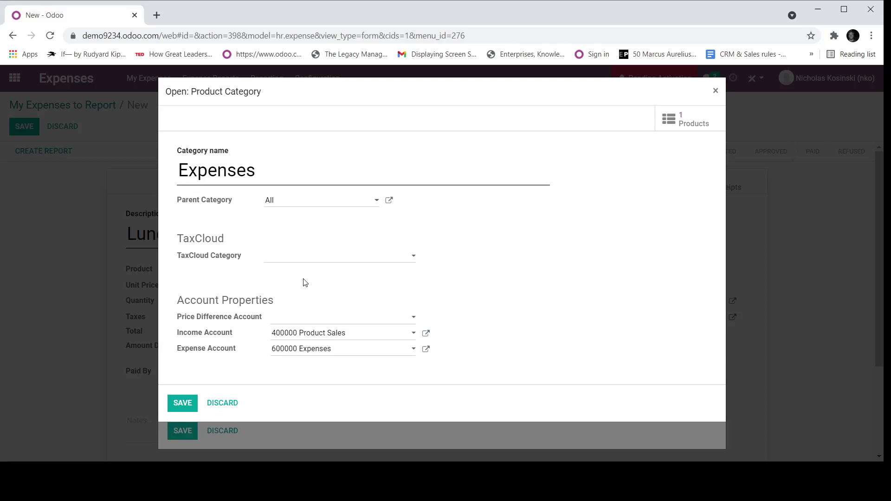
{"action": "left_click", "coordinate": [227, 404]}
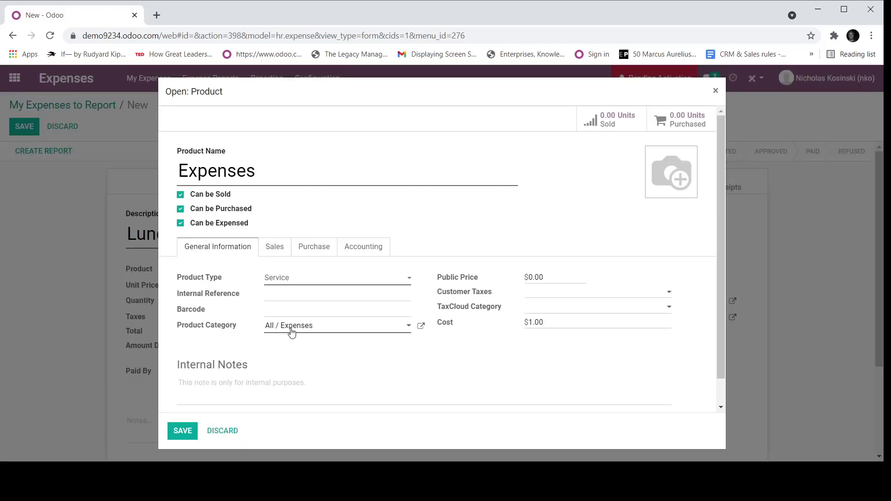
{"action": "left_click", "coordinate": [365, 251]}
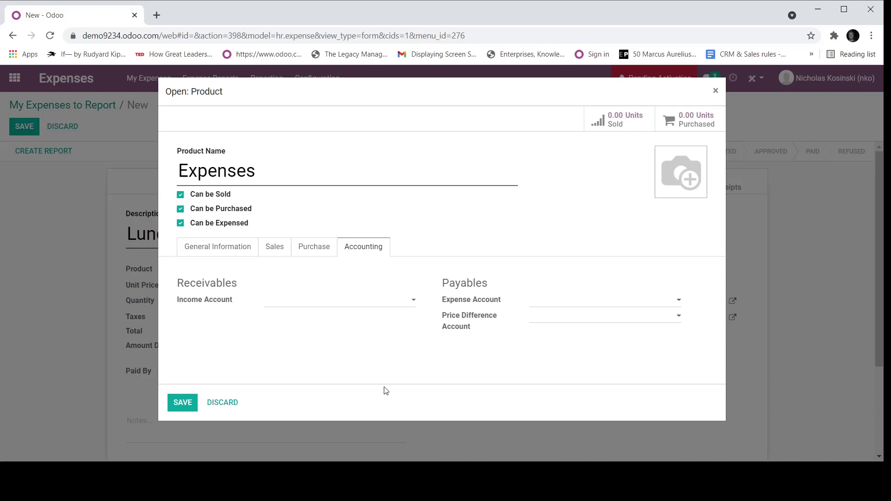
Step: Keep account 600000 Expenses, set the unit price to 300, and mark it paid by Company
{"action": "left_click", "coordinate": [222, 403]}
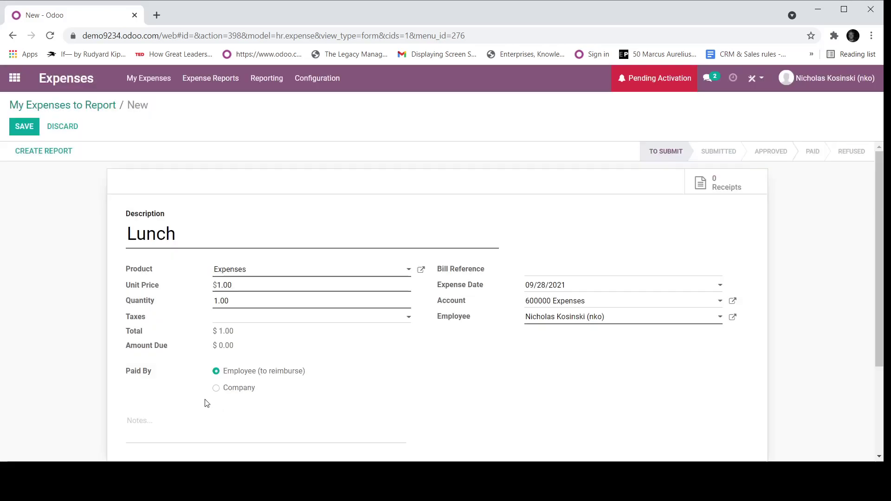
{"action": "left_click", "coordinate": [542, 306]}
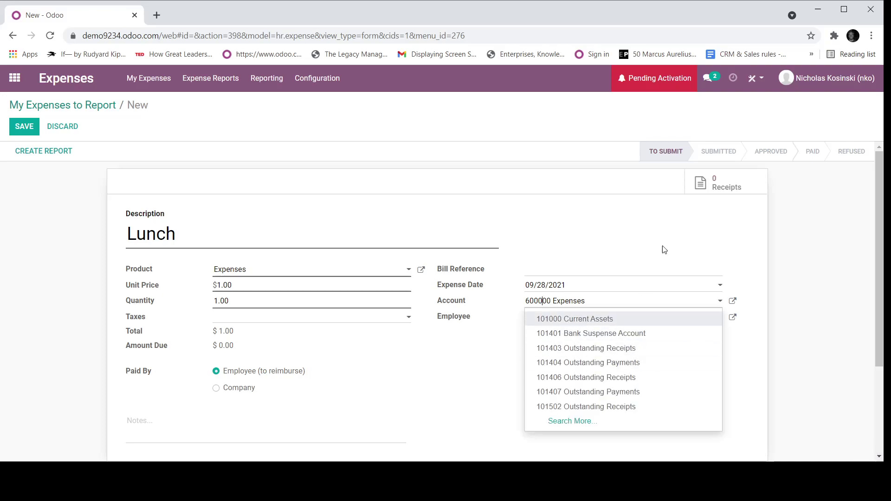
{"action": "left_click", "coordinate": [586, 243]}
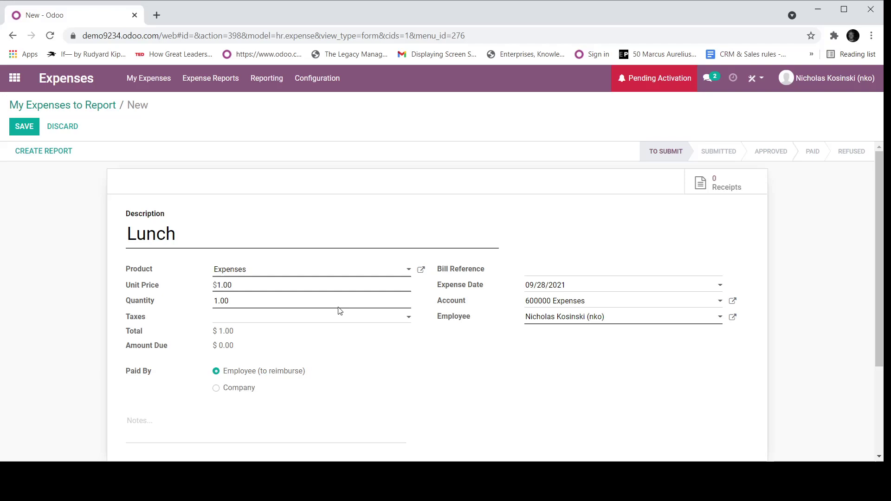
{"action": "left_click", "coordinate": [261, 285]}
{"action": "type", "text": "300"}
{"action": "left_click", "coordinate": [245, 390]}
Step: Save the Lunch expense, attach the receipt file, and create a draft expense report
{"action": "left_click", "coordinate": [25, 127]}
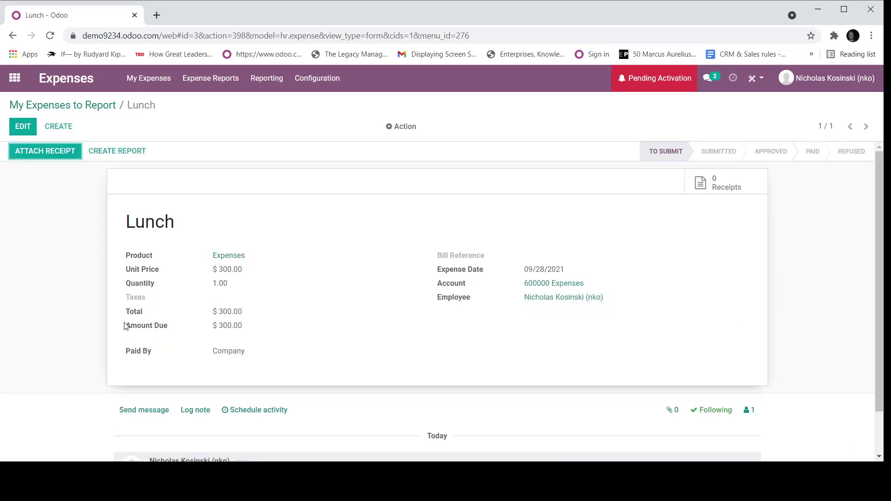
{"action": "left_click", "coordinate": [60, 157]}
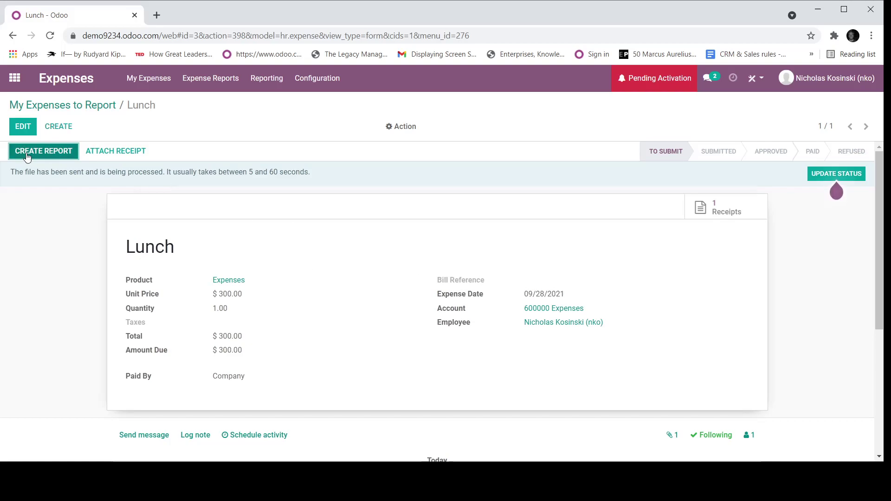
{"action": "left_click", "coordinate": [42, 152]}
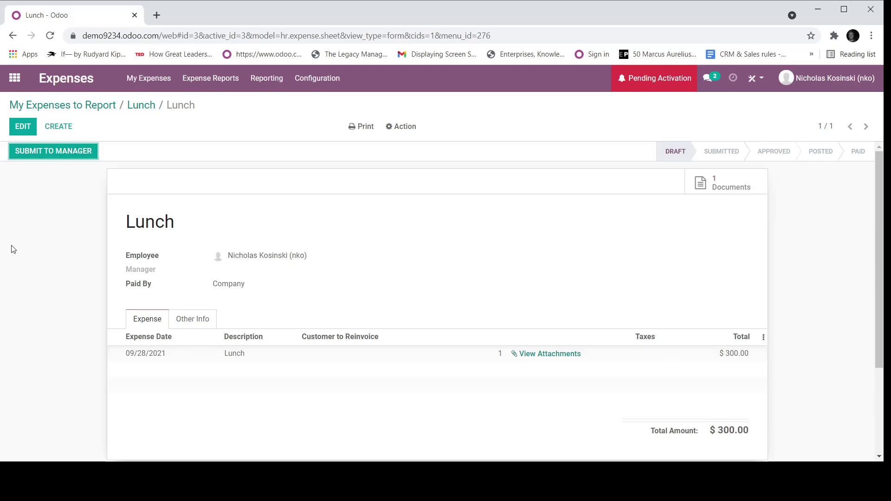
Step: Submit the Lunch report to the manager and show the Reports to Approve list
{"action": "left_click", "coordinate": [18, 158]}
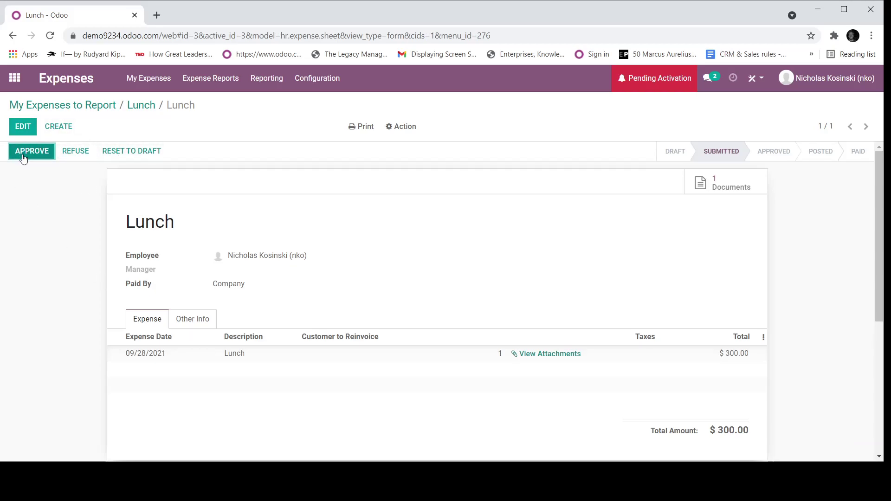
{"action": "left_click", "coordinate": [205, 86]}
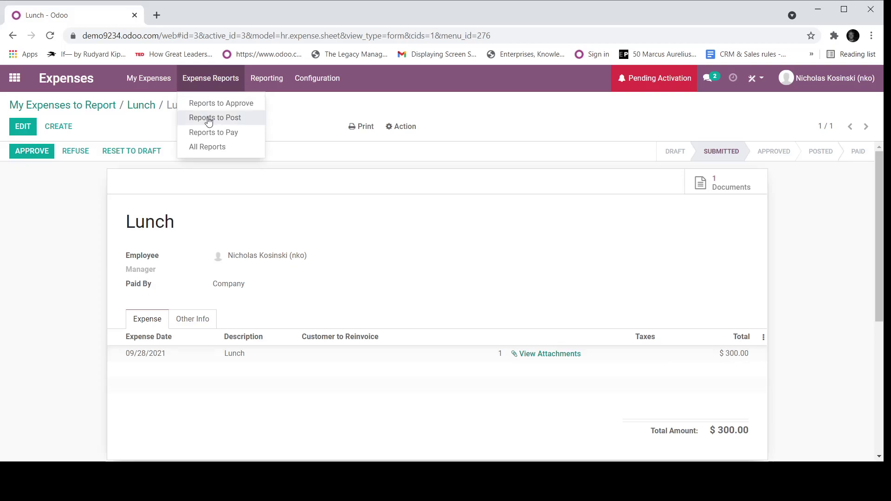
{"action": "left_click", "coordinate": [218, 103]}
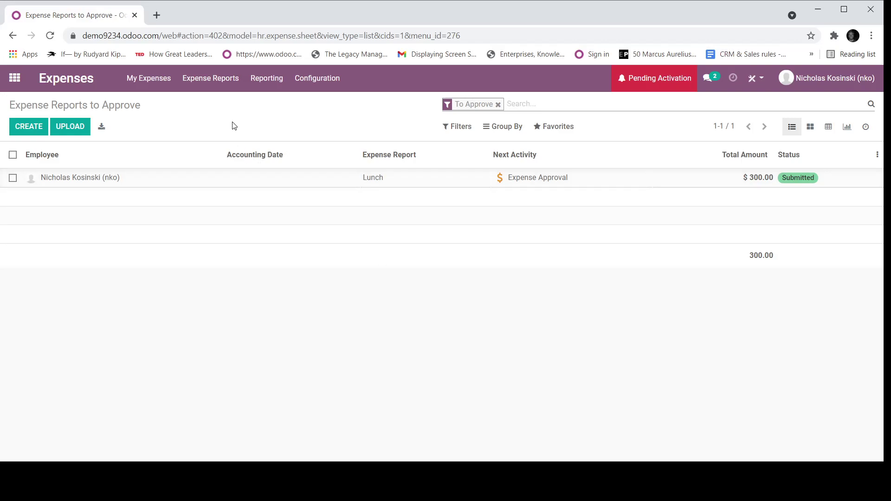
{"action": "left_click", "coordinate": [233, 88]}
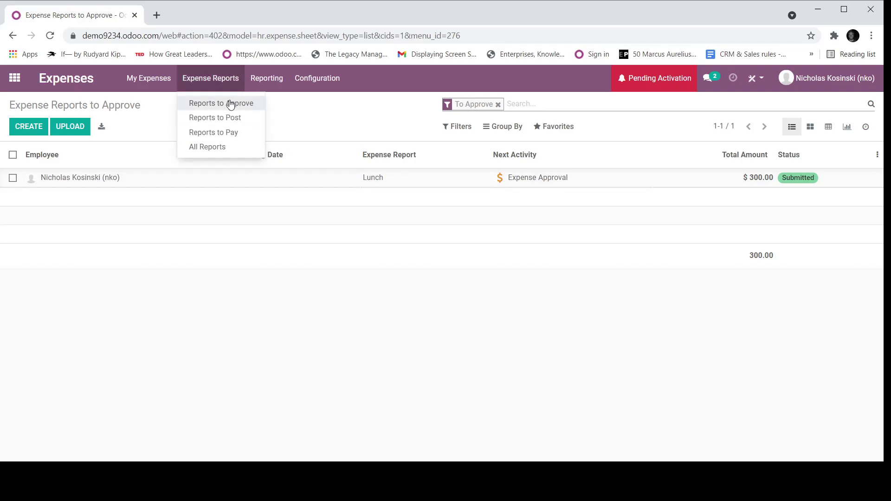
{"action": "left_click", "coordinate": [230, 104]}
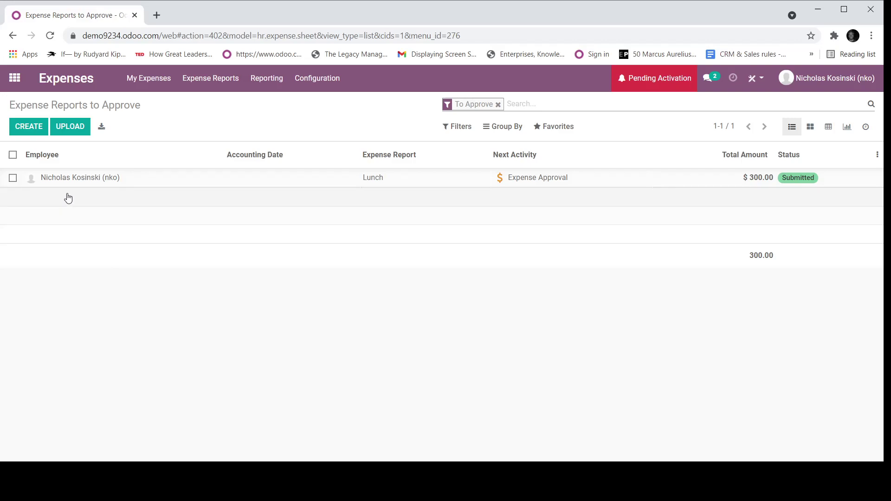
Step: Open the $300.00 Lunch expense report from the reports awaiting approval
{"action": "left_click", "coordinate": [13, 155]}
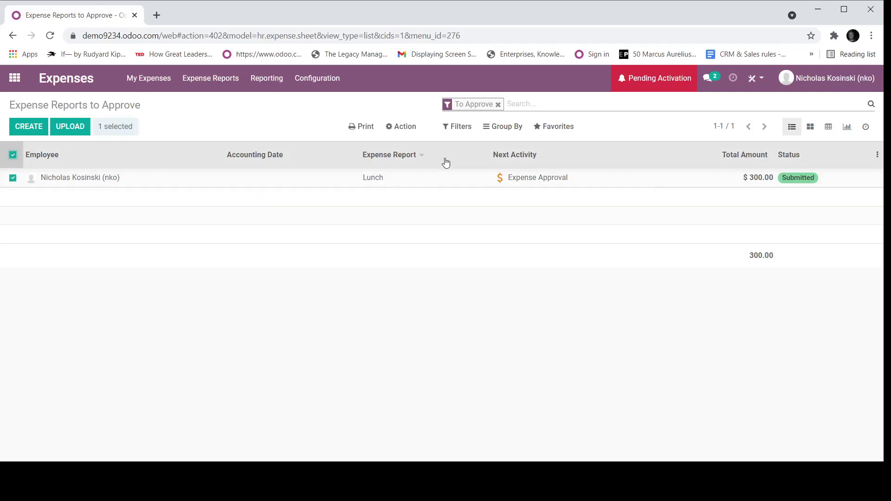
{"action": "left_click", "coordinate": [403, 127]}
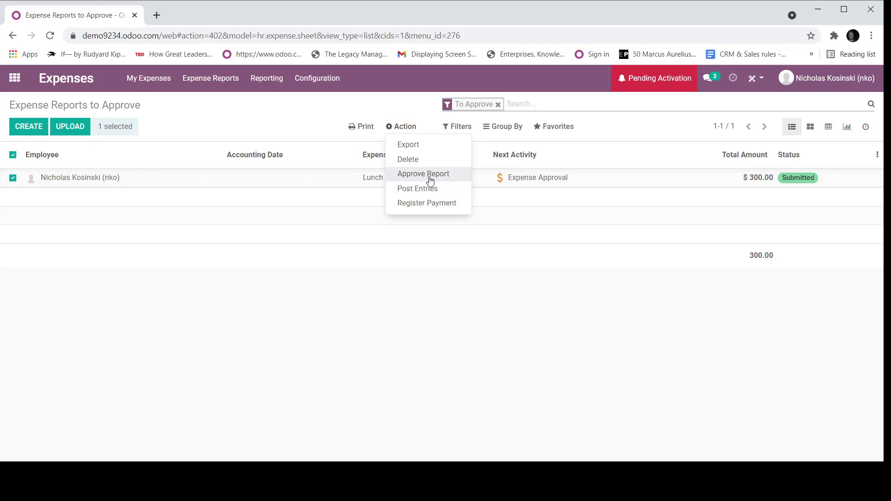
{"action": "left_click", "coordinate": [12, 155]}
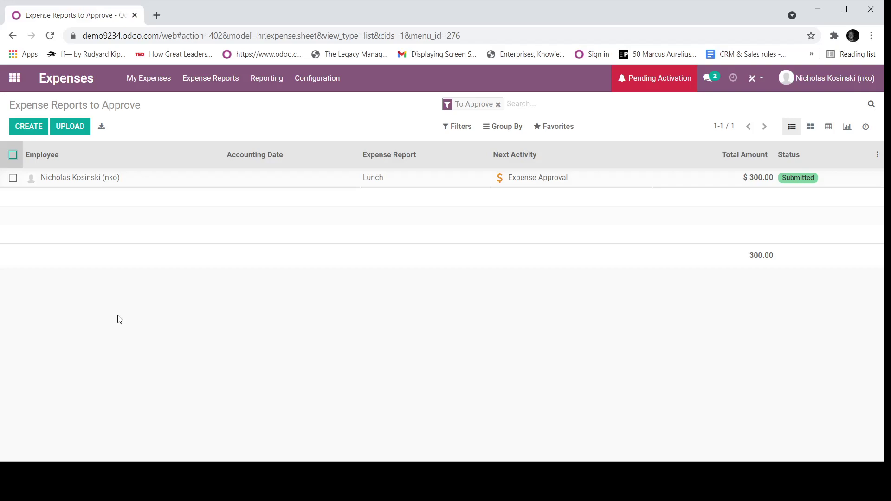
{"action": "left_click", "coordinate": [104, 179]}
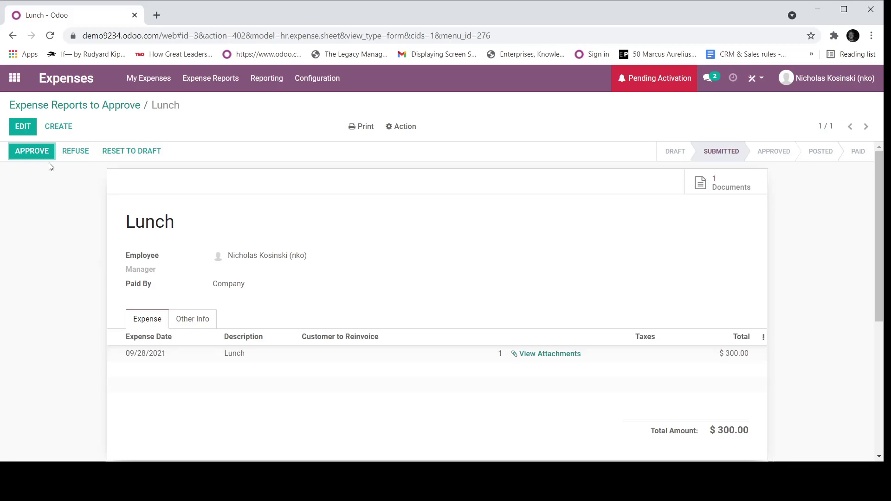
{"action": "left_click", "coordinate": [31, 150]}
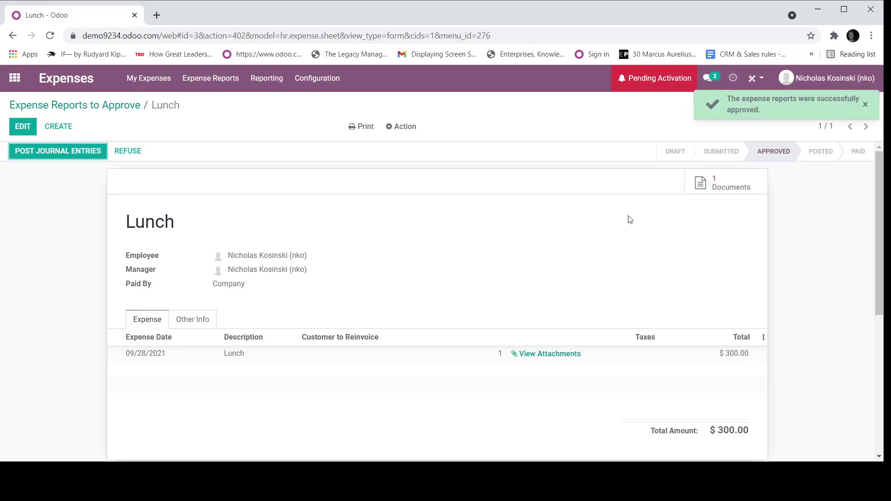
{"action": "scroll", "coordinate": [506, 301], "scroll_direction": "down", "scroll_amount": 5}
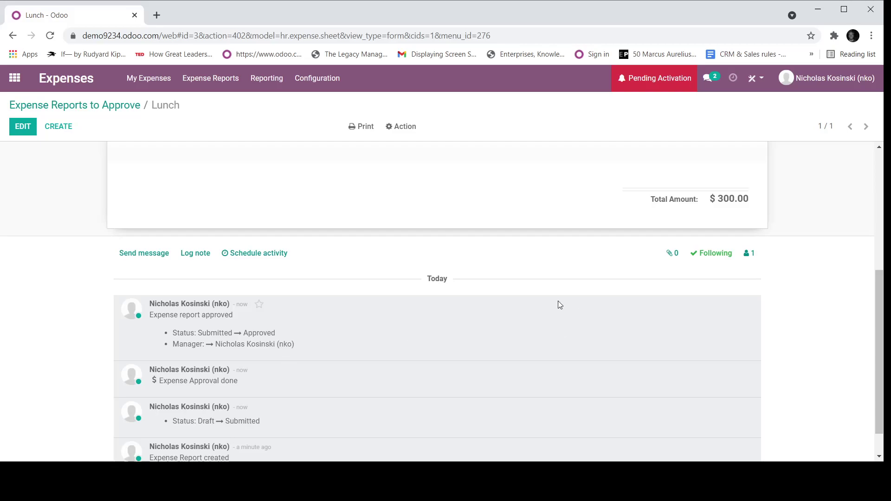
{"action": "scroll", "coordinate": [493, 323], "scroll_direction": "up", "scroll_amount": 5}
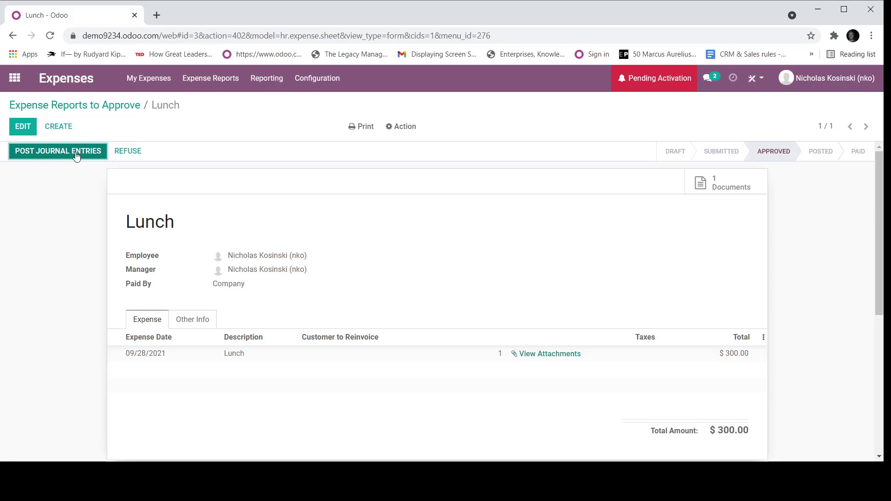
Step: Confirm the Chase 9458 bank journal, then post the Lunch report's journal entries
{"action": "left_click", "coordinate": [183, 320]}
{"action": "left_click", "coordinate": [157, 322]}
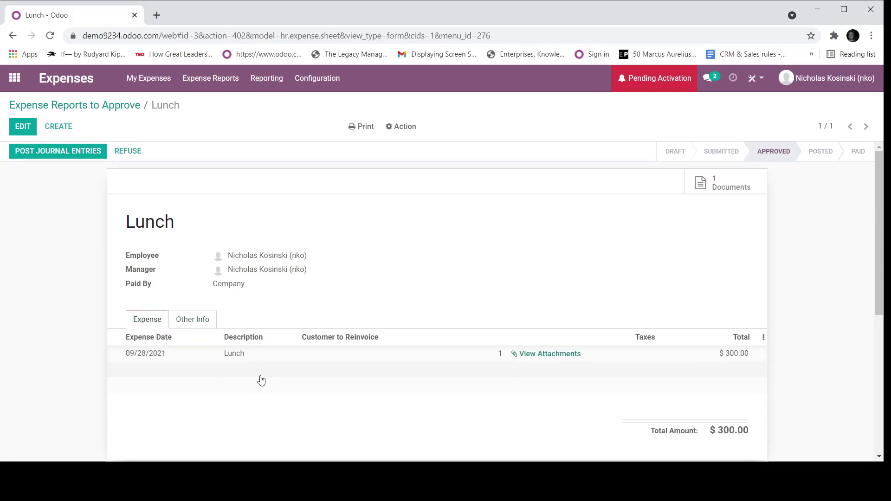
{"action": "left_click", "coordinate": [200, 325]}
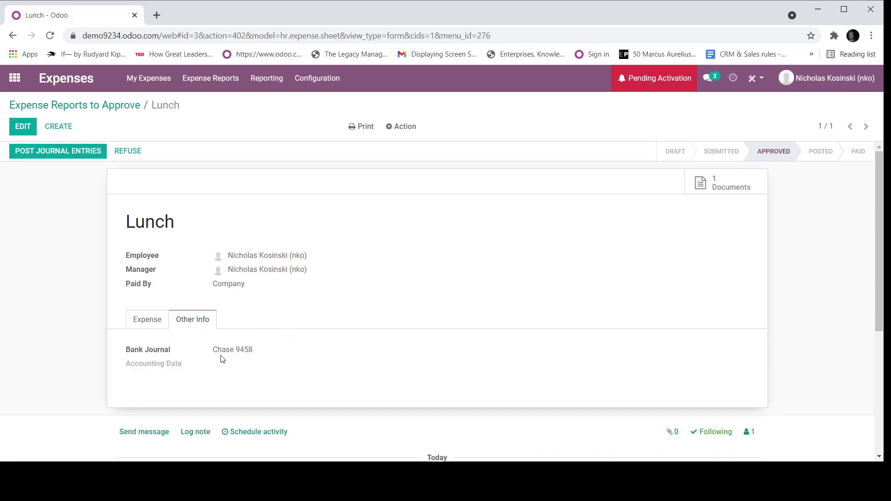
{"action": "left_click", "coordinate": [143, 325]}
{"action": "left_click", "coordinate": [54, 153]}
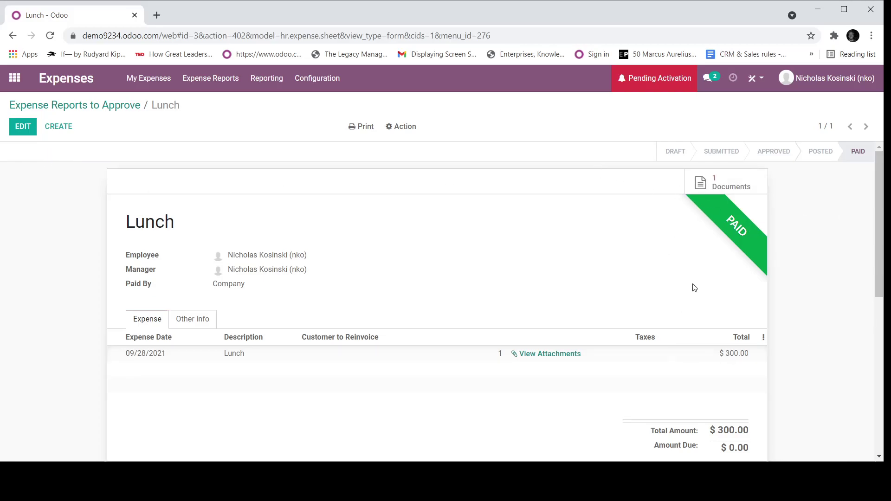
Step: Open the Accounting dashboard and apply the Corporate Cards favourite filter
{"action": "left_click", "coordinate": [21, 88]}
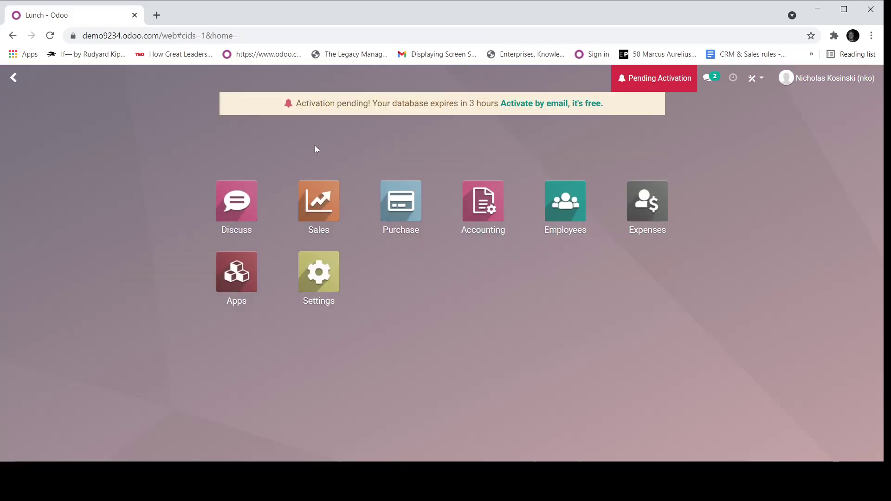
{"action": "left_click", "coordinate": [489, 206]}
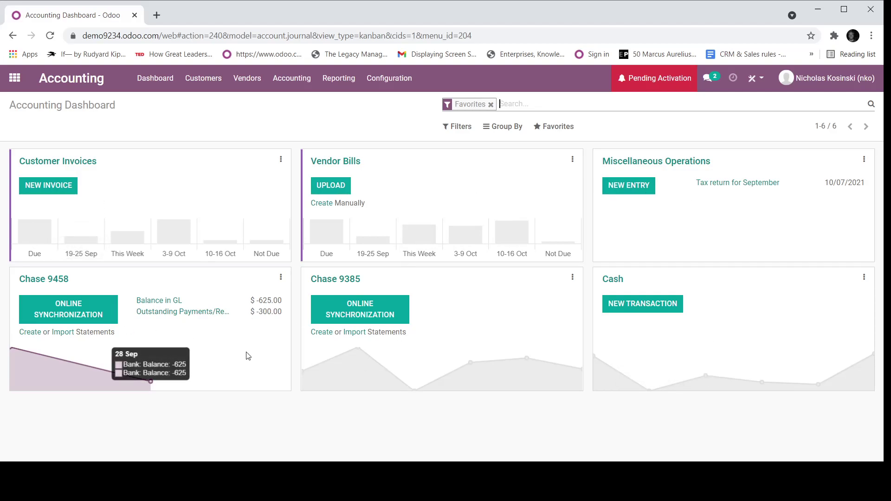
{"action": "left_click", "coordinate": [560, 128]}
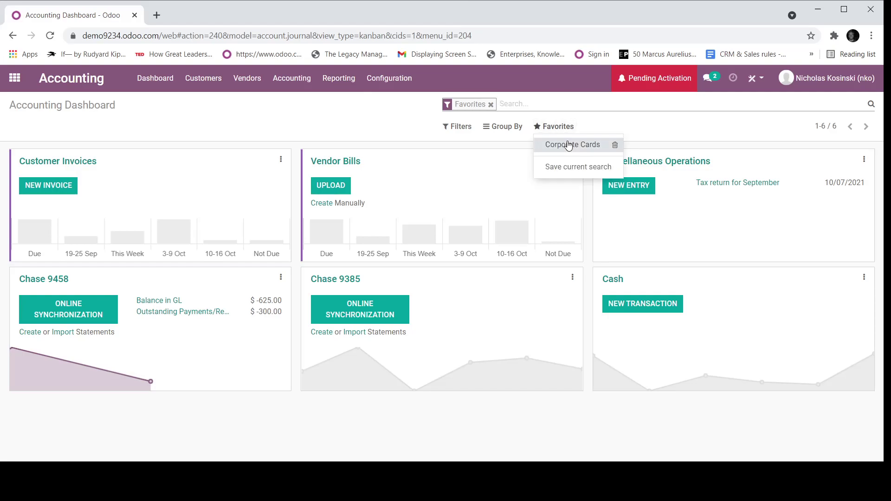
{"action": "left_click", "coordinate": [569, 146]}
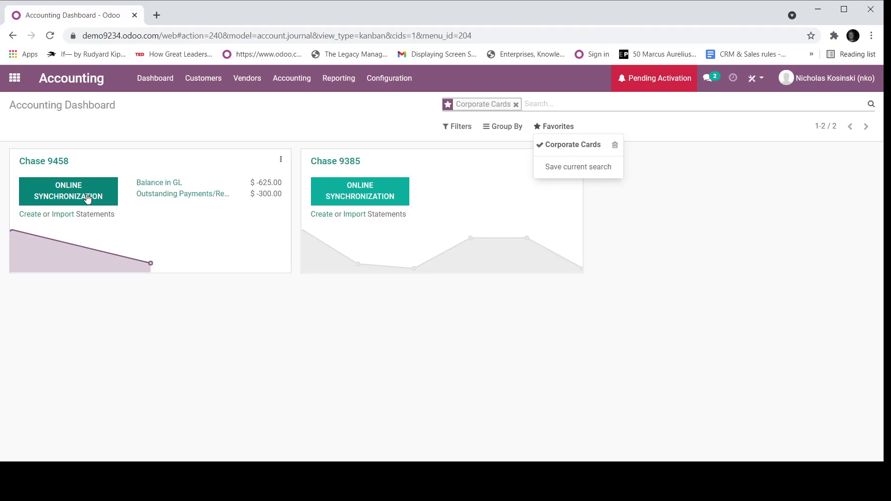
Step: Start a new Chase 9458 bank statement with reference 09/29/21
{"action": "left_click", "coordinate": [30, 215]}
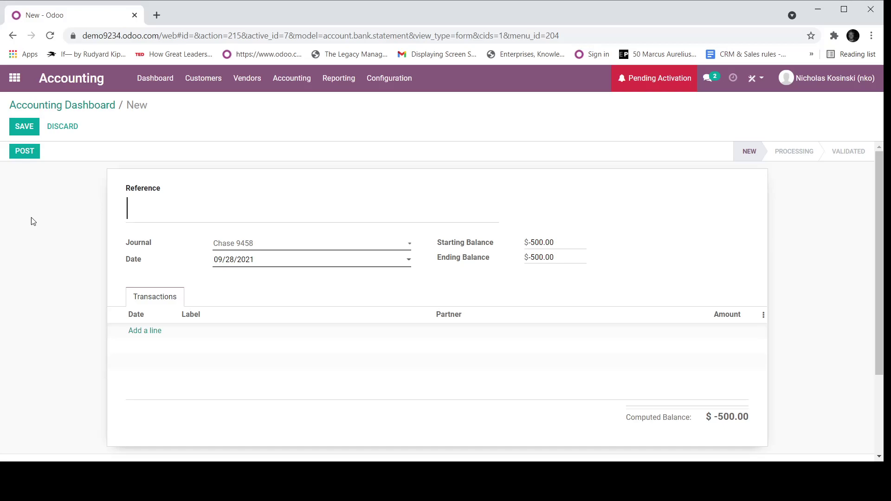
{"action": "type", "text": "09/29/21"}
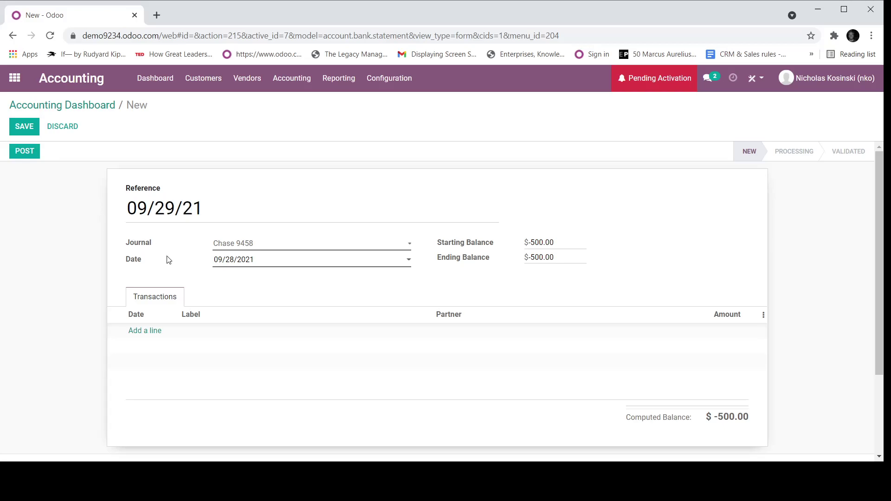
{"action": "left_click_drag", "start_coordinate": [222, 202], "coordinate": [82, 205]}
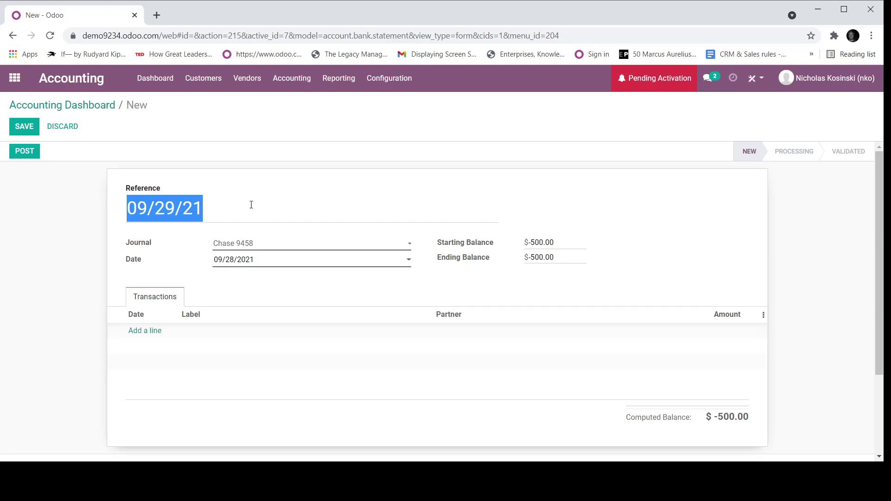
Step: Add a statement line 'Lunch - Tom's Restaurant' with amount -300.00
{"action": "left_click", "coordinate": [140, 333]}
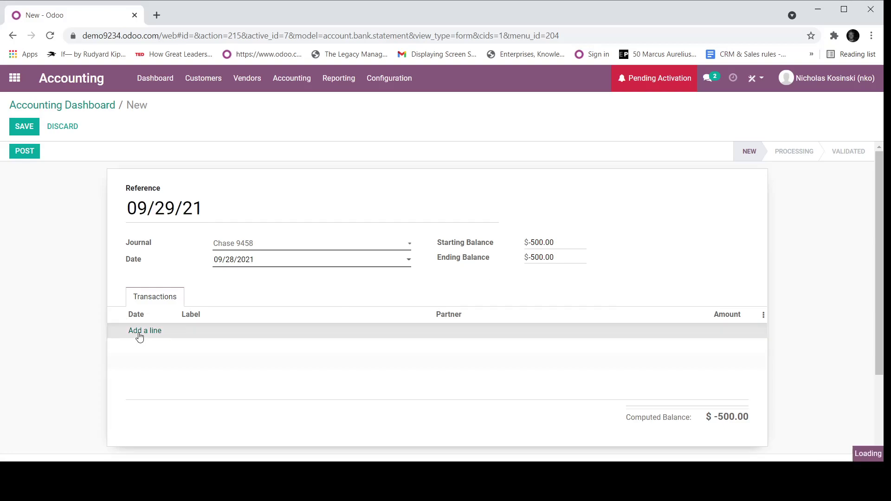
{"action": "left_click", "coordinate": [200, 329]}
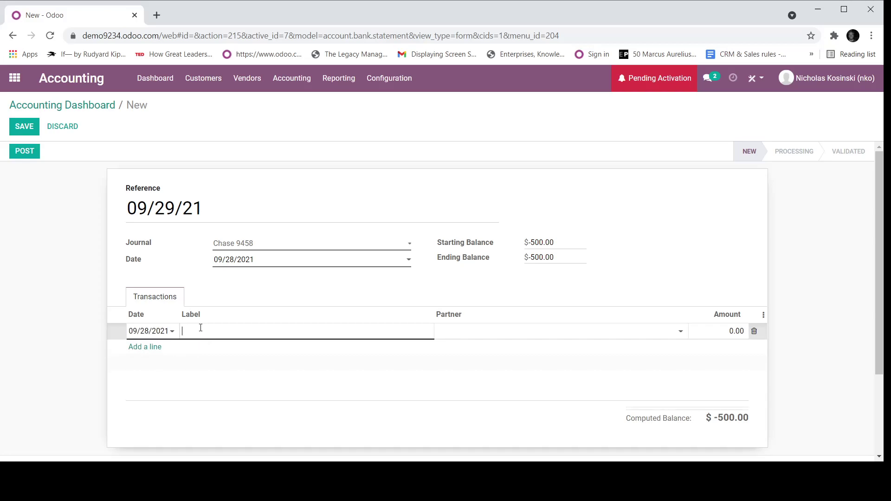
{"action": "type", "text": "Lunch - Tom's Restaurant"}
{"action": "left_click", "coordinate": [723, 335]}
{"action": "key", "text": "BackSpace"}
{"action": "type", "text": "-300"}
{"action": "left_click", "coordinate": [746, 431]}
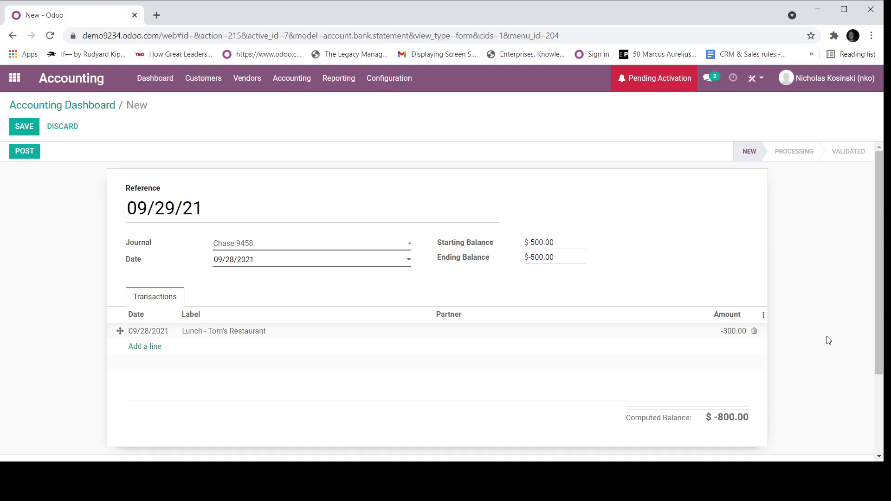
Step: Set the statement's ending balance to -800.00 and save it
{"action": "left_click", "coordinate": [541, 258]}
{"action": "type", "text": "-"}
{"action": "type", "text": "800"}
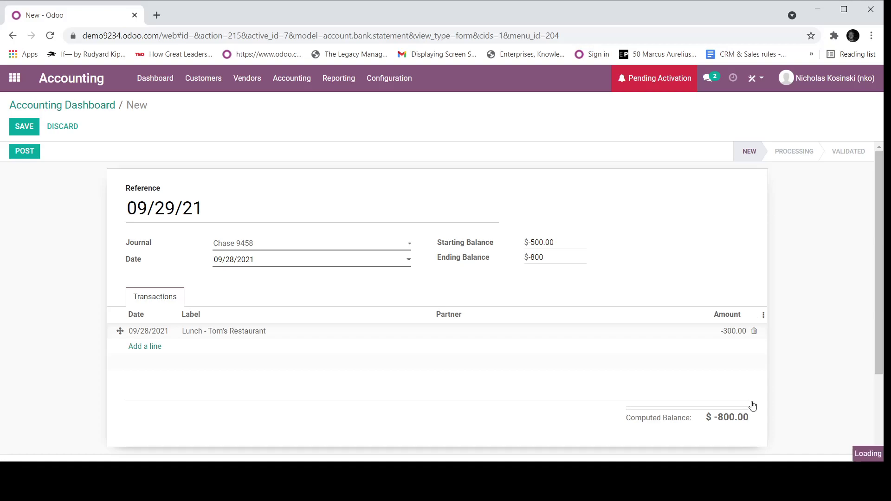
{"action": "left_click", "coordinate": [25, 126]}
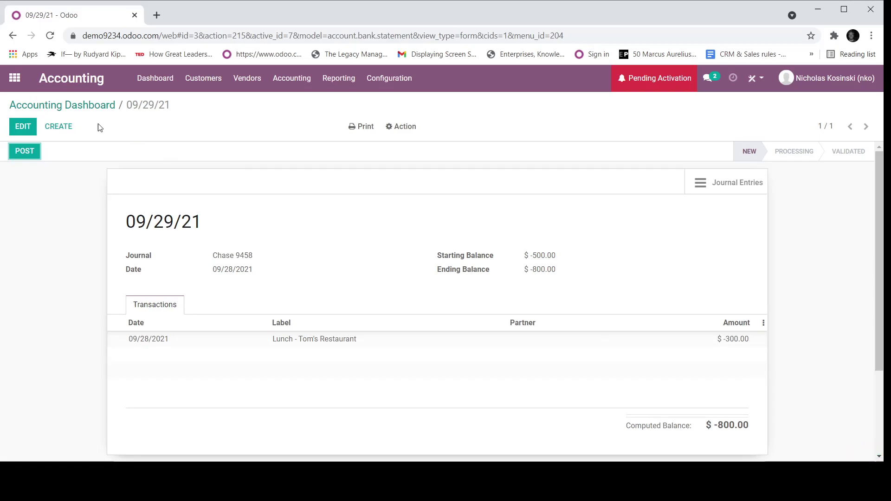
Step: Post the statement and reconcile its Lunch line with the matching BNK1 $300.00 payment
{"action": "left_click", "coordinate": [27, 152]}
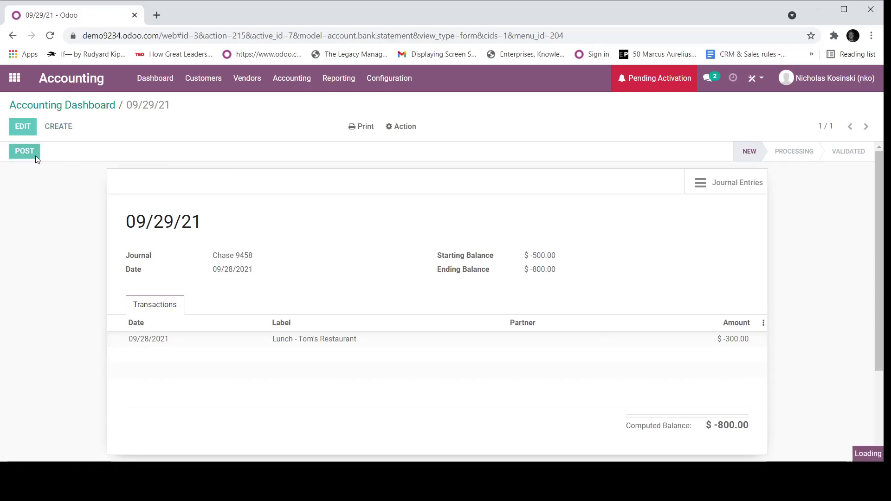
{"action": "left_click", "coordinate": [88, 111]}
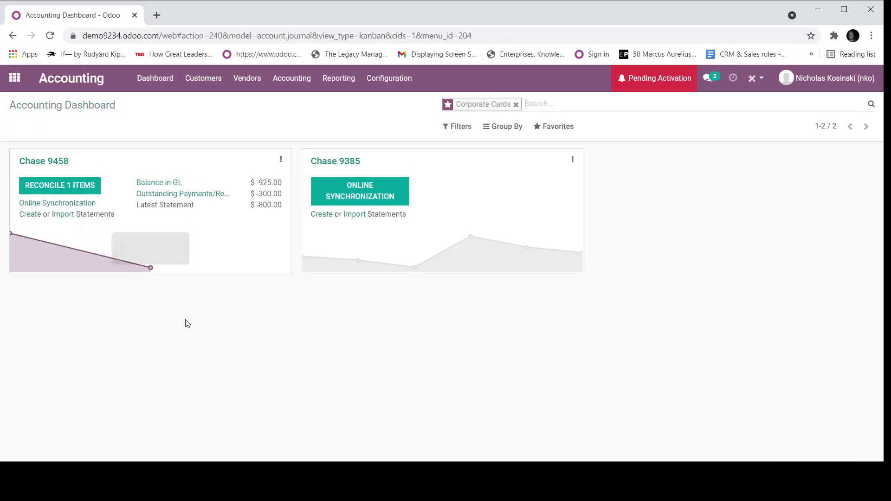
{"action": "left_click", "coordinate": [51, 193]}
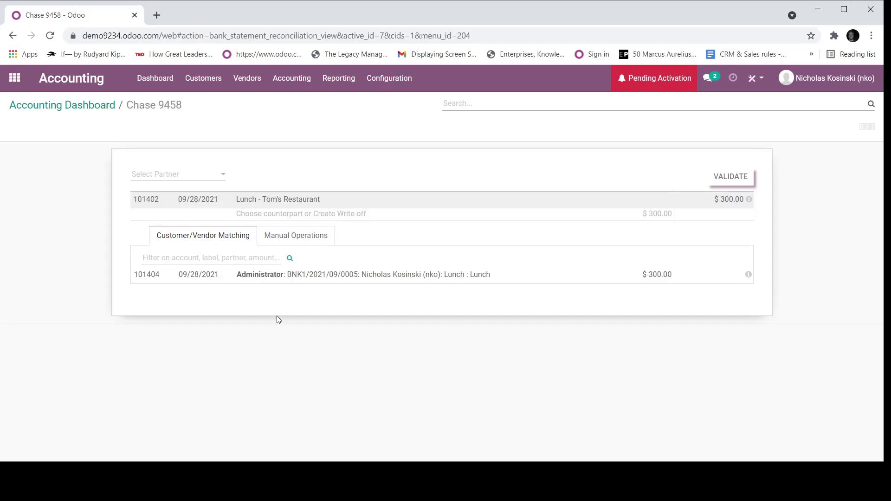
{"action": "left_click", "coordinate": [282, 275]}
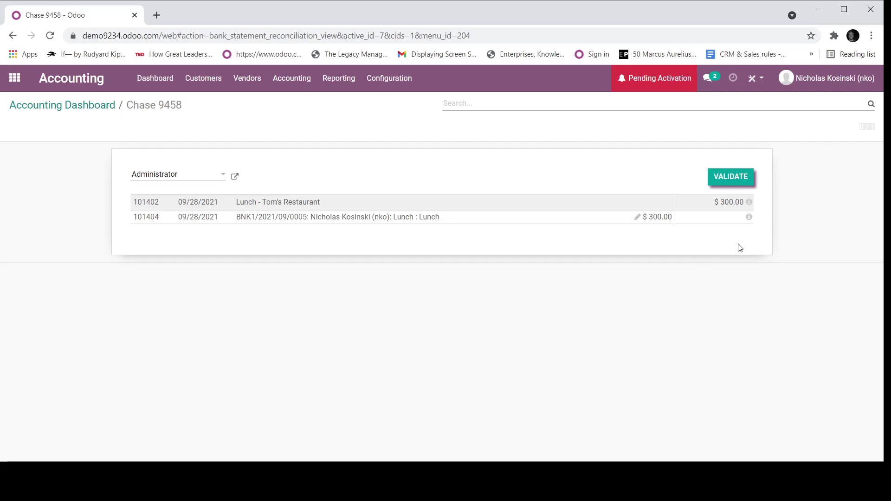
{"action": "left_click", "coordinate": [744, 186]}
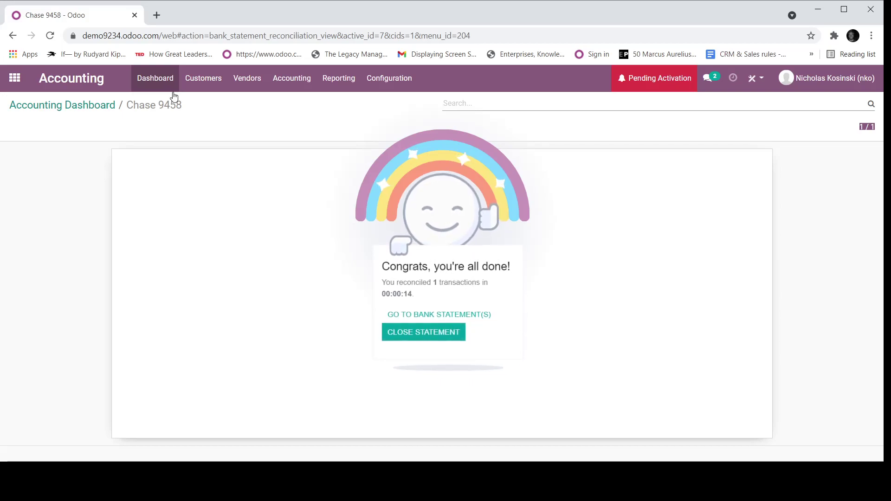
{"action": "left_click", "coordinate": [169, 91]}
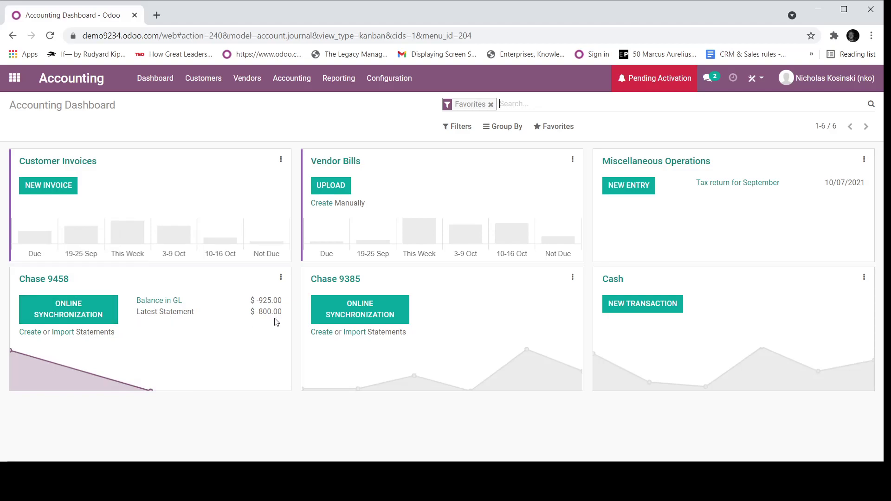
Step: Show the General Ledger with 600000 Expenses expanded to its Lunch entries totalling $925.00
{"action": "left_click", "coordinate": [339, 78]}
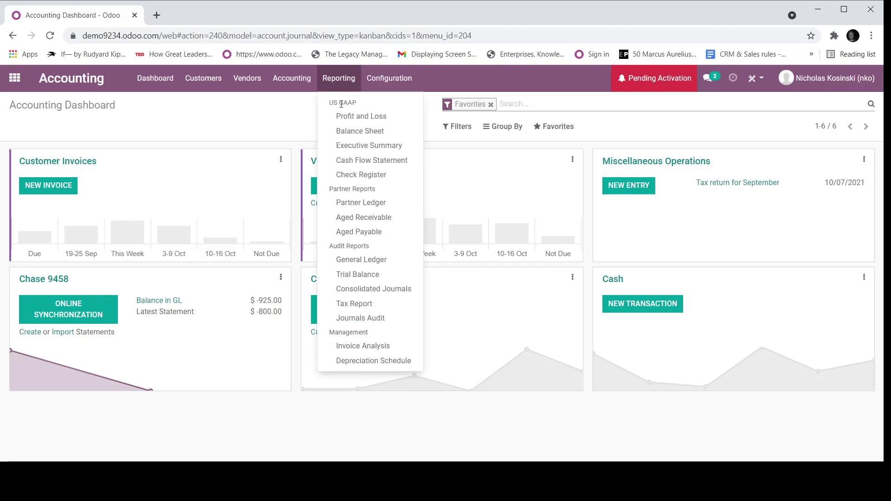
{"action": "left_click", "coordinate": [344, 261]}
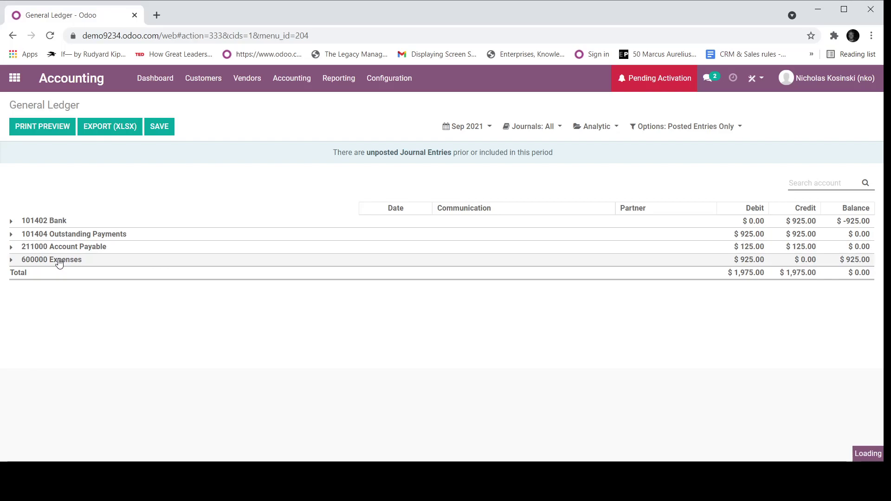
{"action": "left_click", "coordinate": [59, 261]}
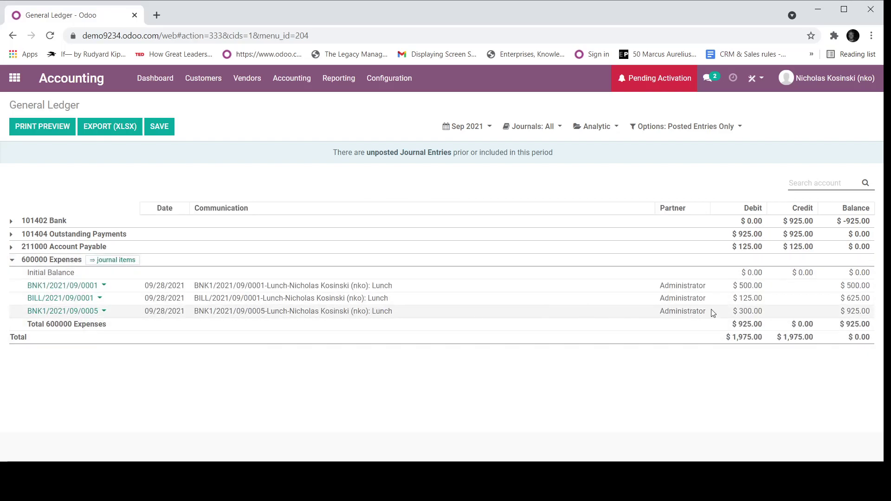
Step: Review 600000 Expenses at $925.00 in Profit and Loss, then go back to the Accounting dashboard
{"action": "left_click", "coordinate": [339, 78]}
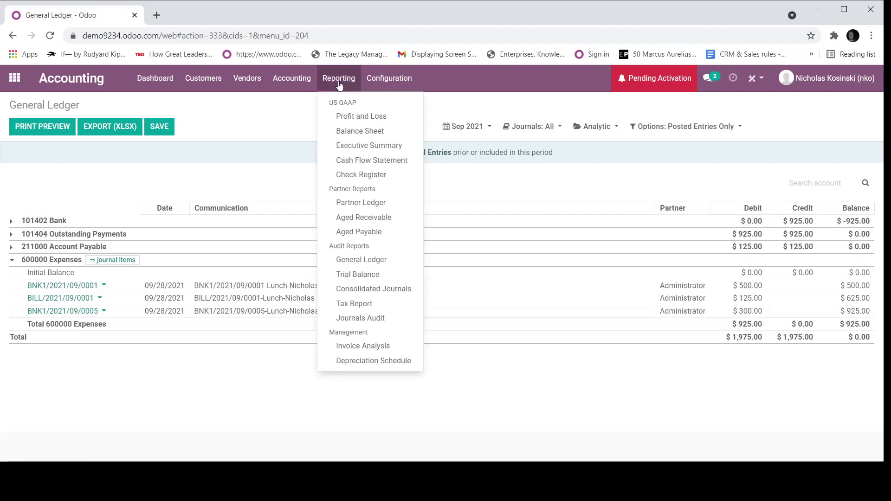
{"action": "left_click", "coordinate": [343, 119]}
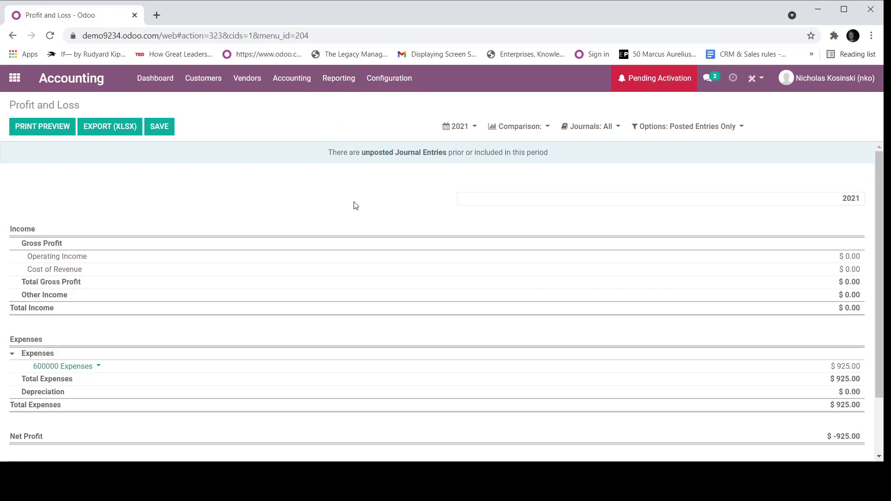
{"action": "left_click", "coordinate": [95, 366]}
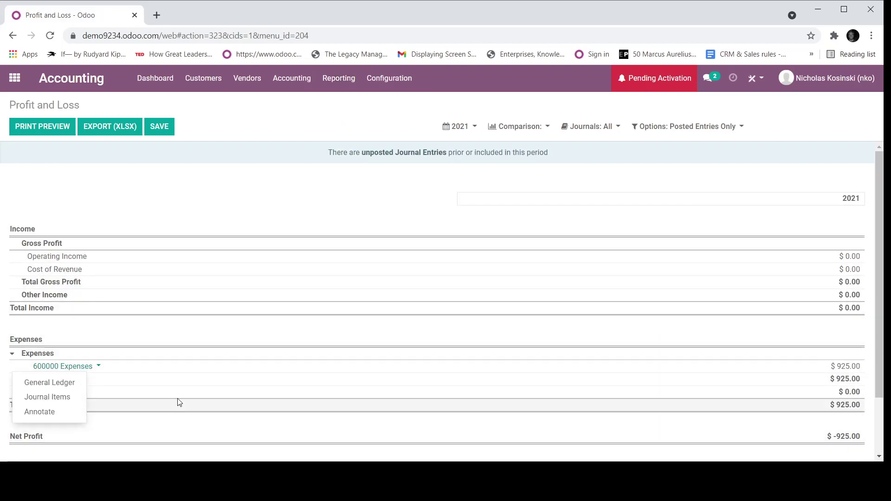
{"action": "left_click", "coordinate": [248, 176]}
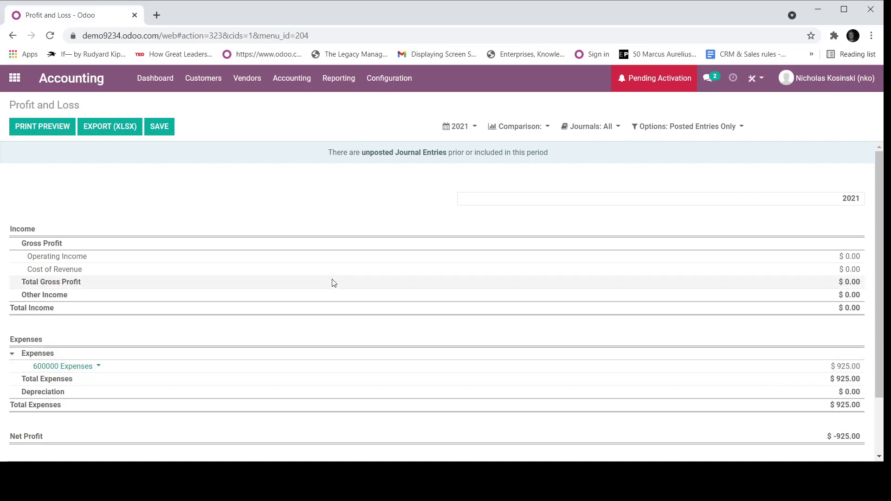
{"action": "left_click", "coordinate": [168, 86]}
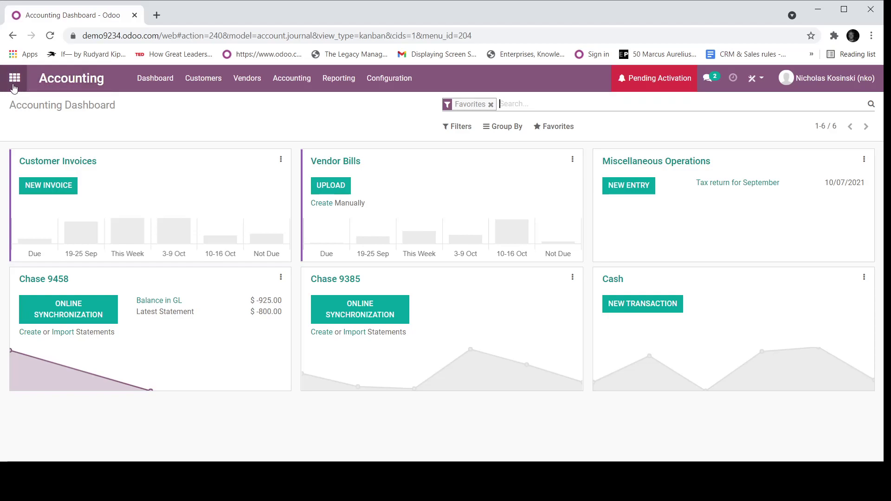
Step: Return to the Odoo home screen of installed apps
{"action": "left_click", "coordinate": [13, 87]}
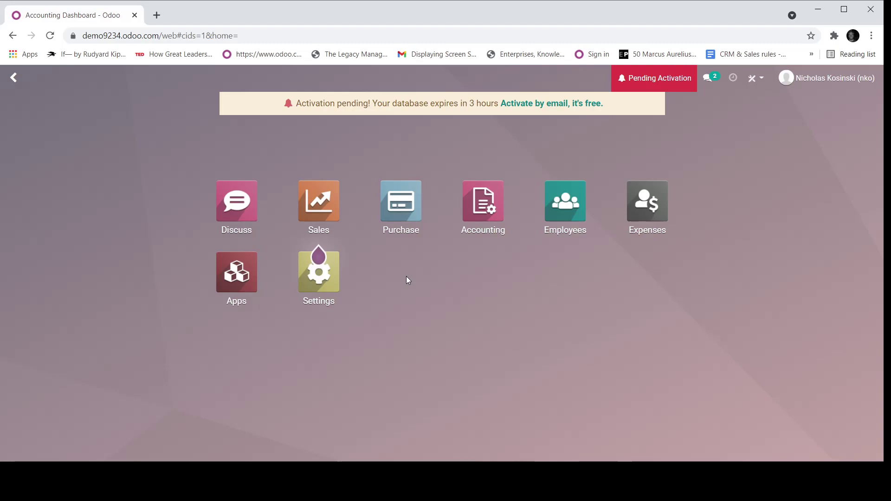